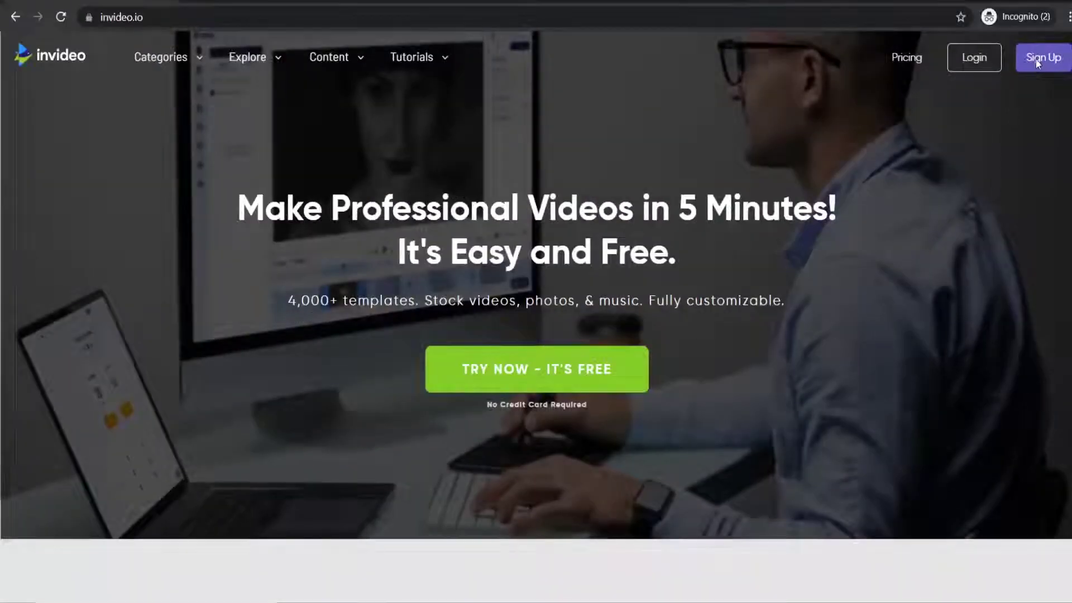
# - Sign up, then delete Scene 01's 'Build your own scene' text and its logo placeholder
pyautogui.click(1037, 62)
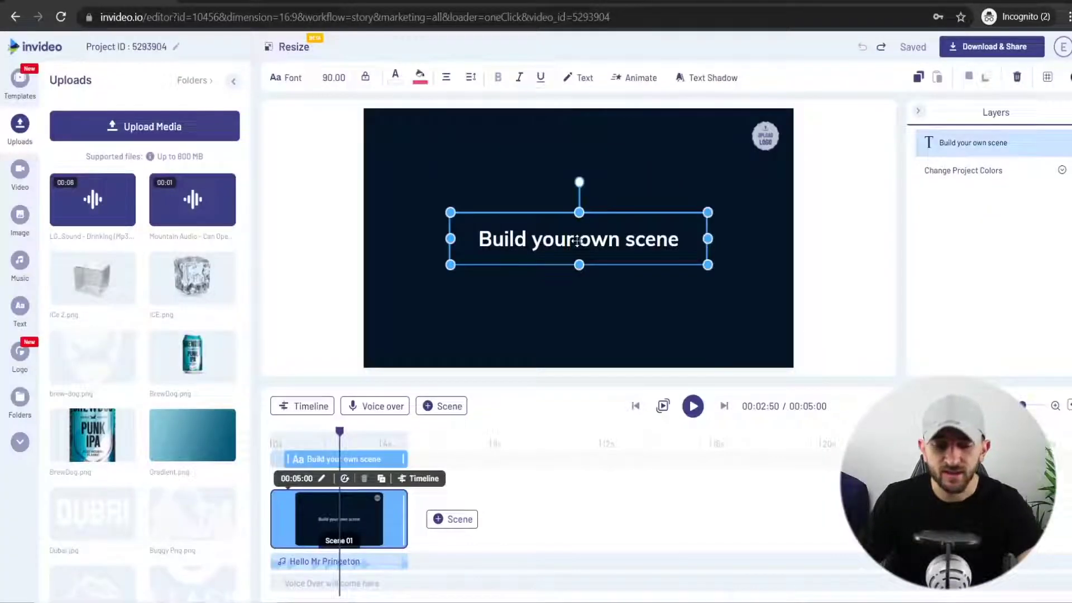
pyautogui.press('Delete')
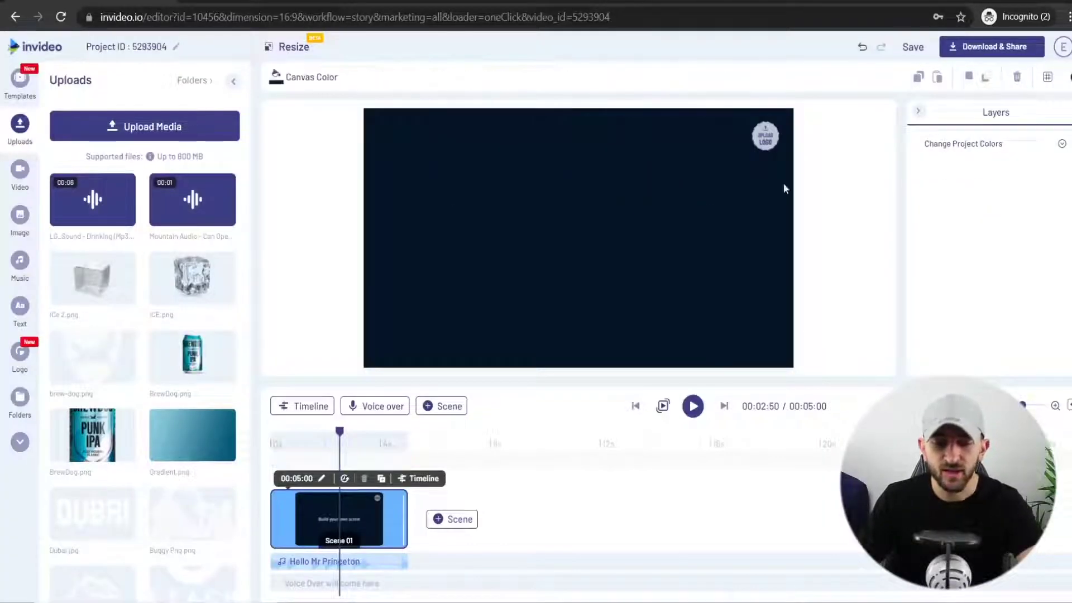
pyautogui.click(778, 121)
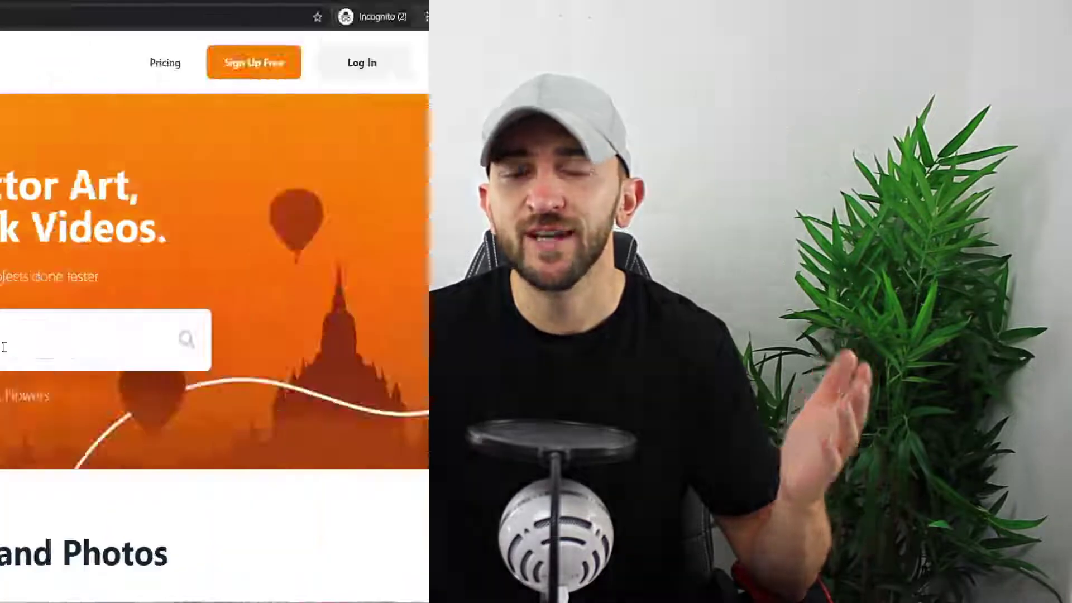
# - Search Vecteezy for 'abstract background' from the typed 'ABSTRACT BACK' suggestion
pyautogui.write('ABSTRA')
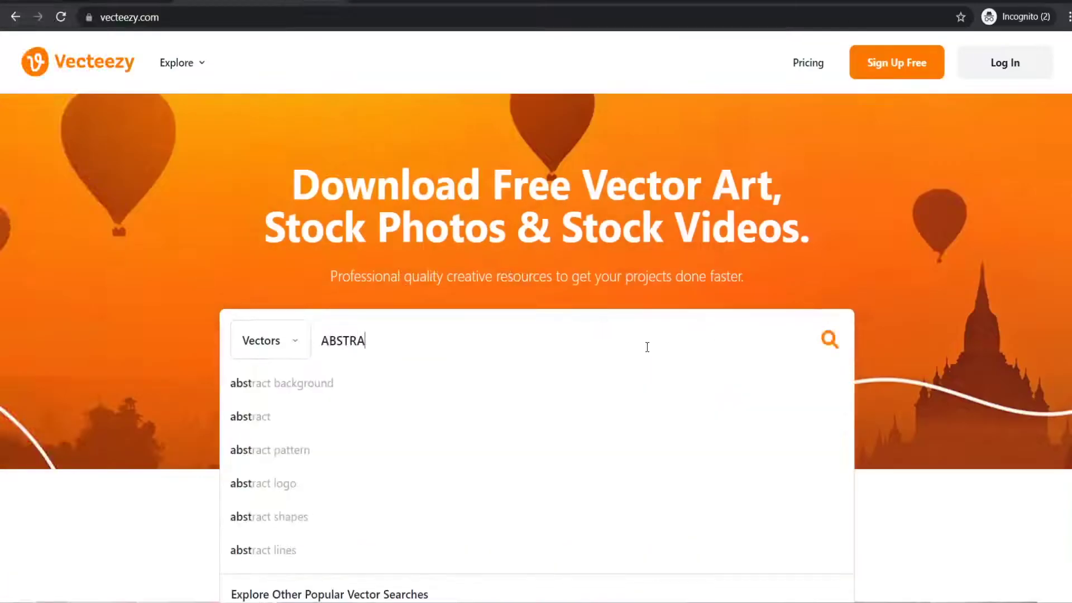
pyautogui.write('CT BACK')
pyautogui.click(547, 376)
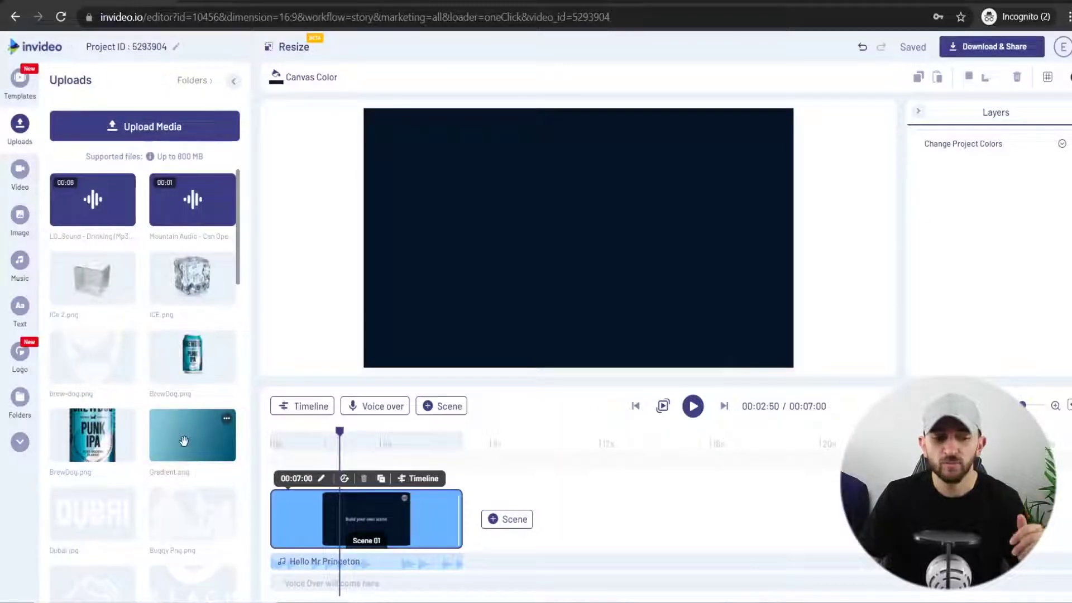
# - Set Gradient.png as the scene background and layer BrewDog.png over it, nudged right and down
pyautogui.moveTo(184, 441); pyautogui.dragTo(475, 267)
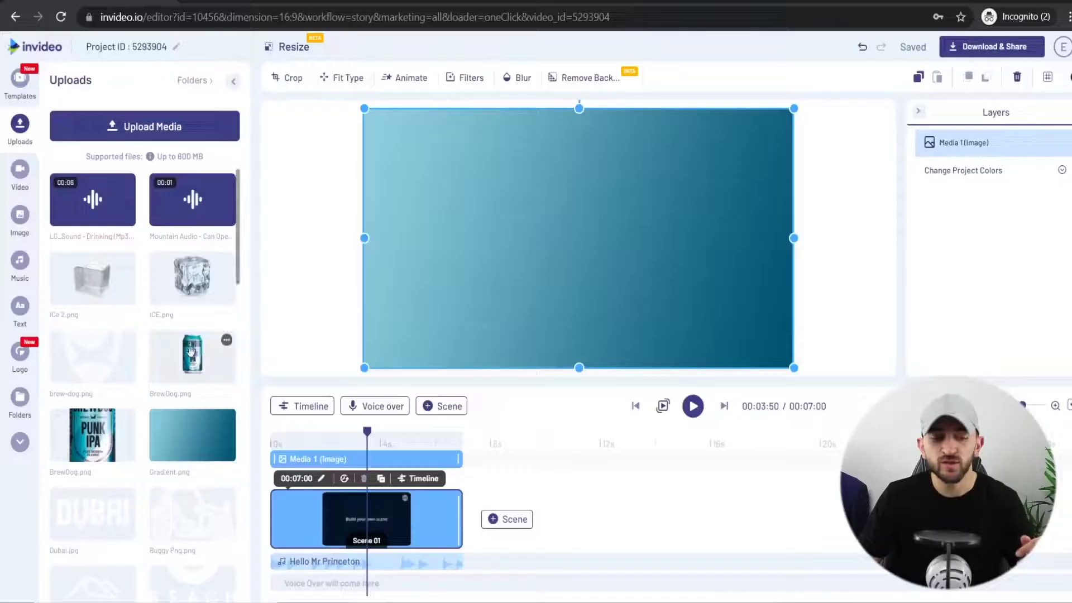
pyautogui.moveTo(190, 351); pyautogui.dragTo(542, 241)
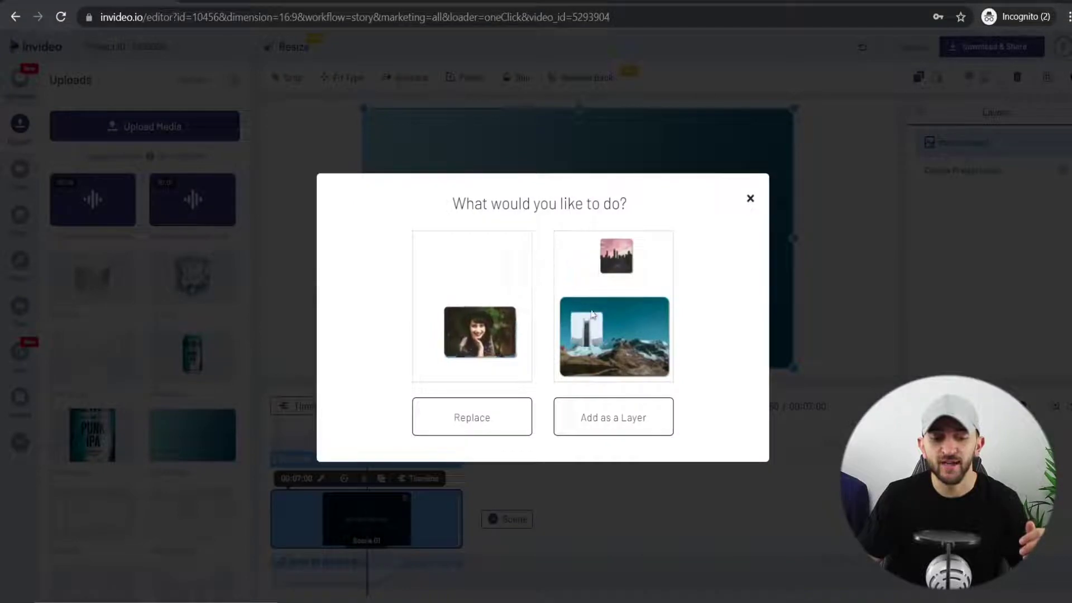
pyautogui.click(613, 416)
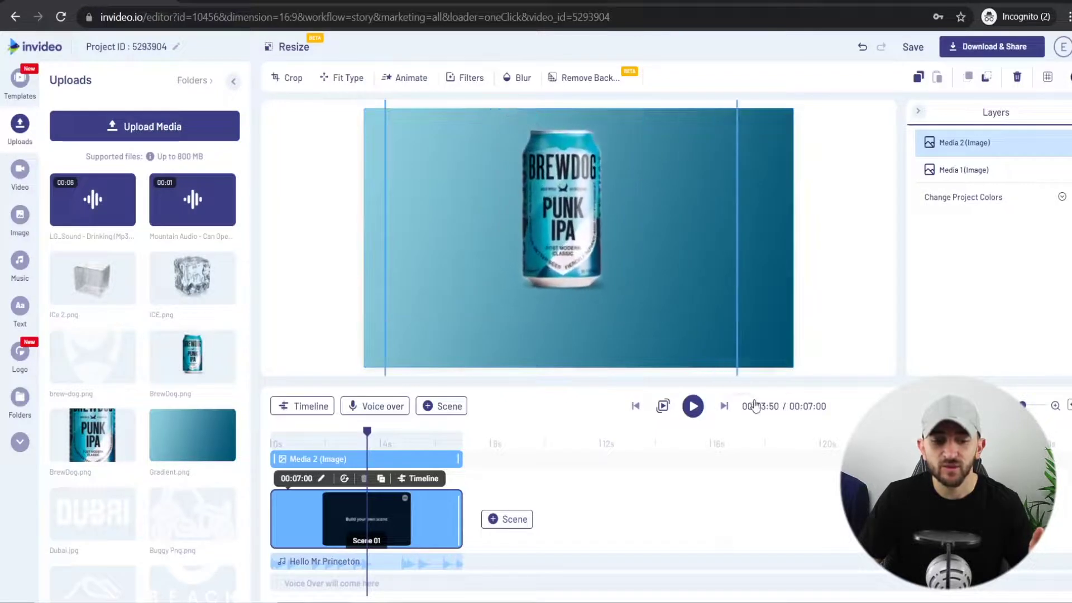
pyautogui.moveTo(583, 214); pyautogui.dragTo(594, 241)
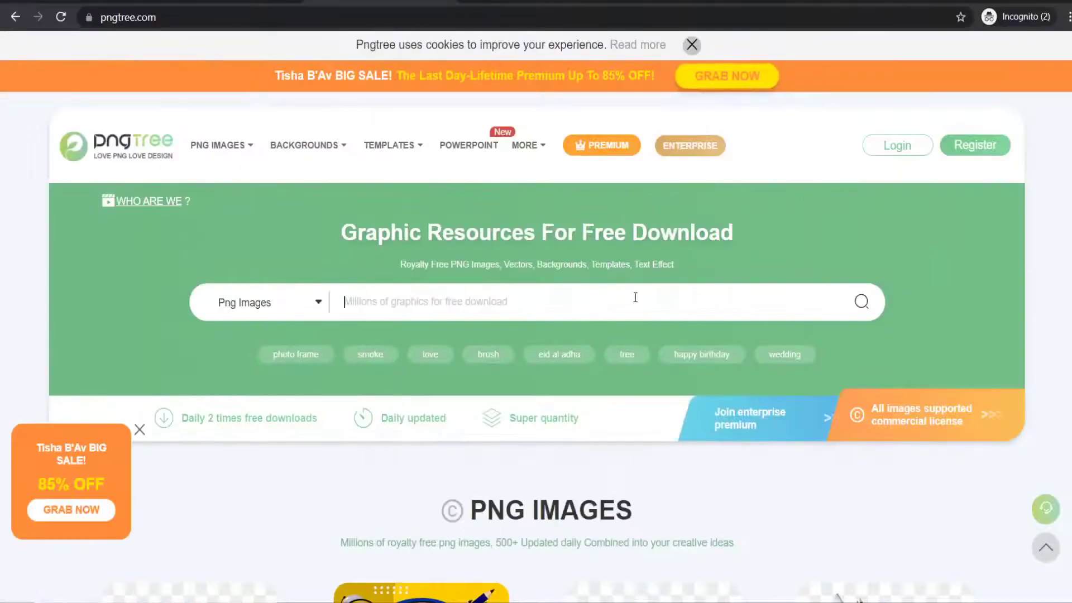
# - Search Pngtree for 'ICE CUBE' images
pyautogui.write('ICE CU')
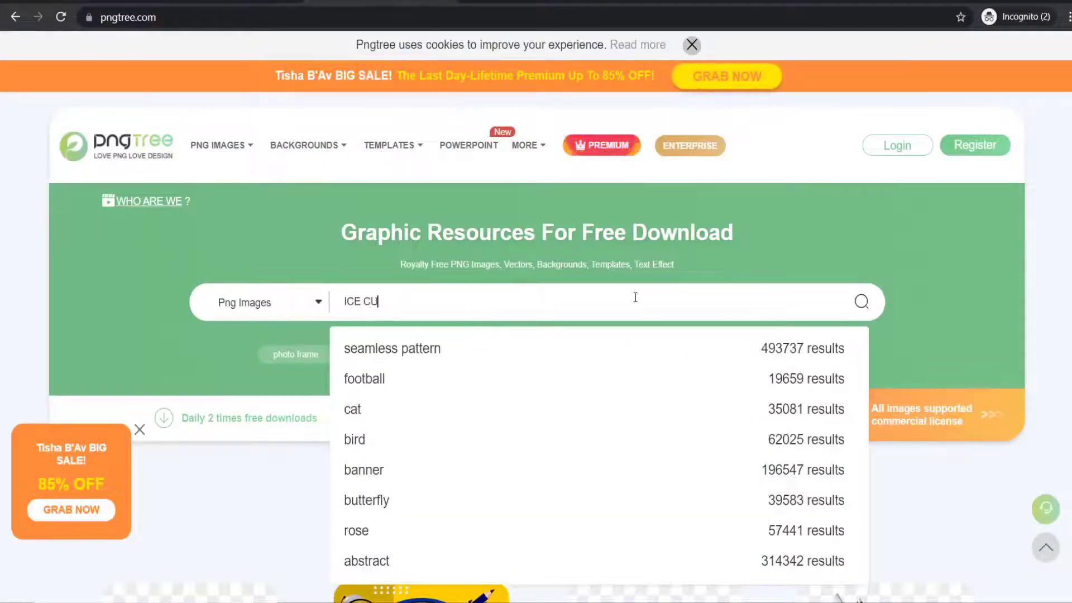
pyautogui.write('BE')
pyautogui.press('Return')
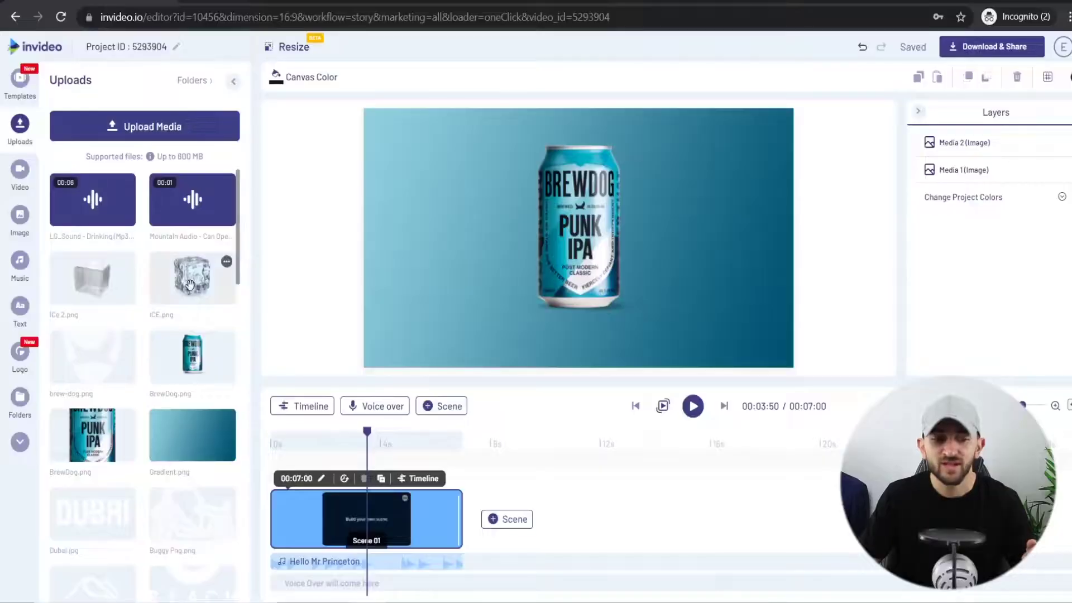
# - Add ICE.png as a new layer, shrink it and set it beside the can's base
pyautogui.moveTo(336, 285); pyautogui.dragTo(517, 310)
pyautogui.click(612, 414)
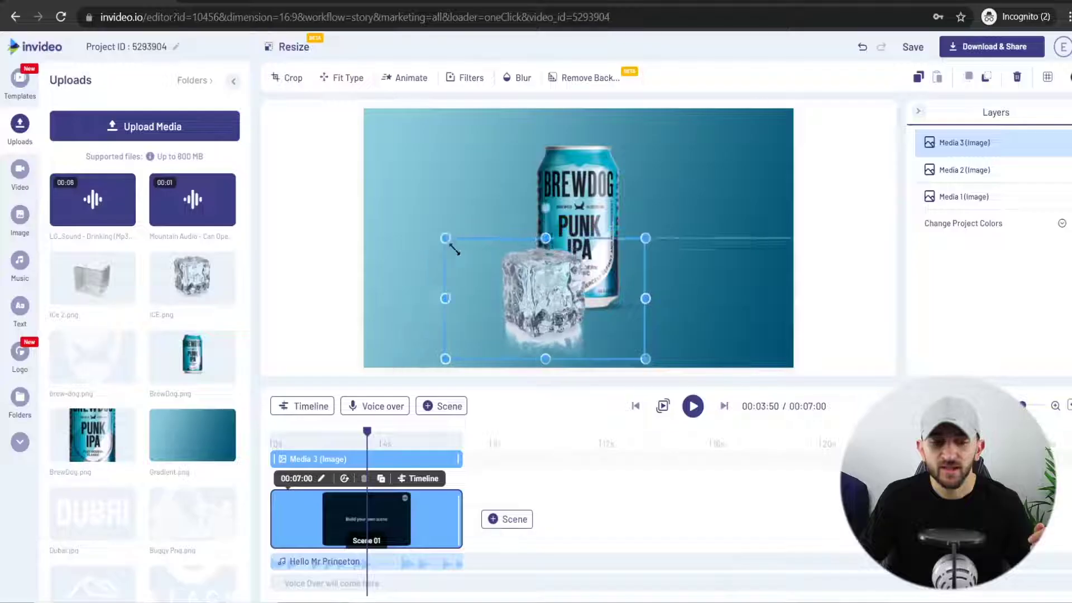
pyautogui.moveTo(448, 239); pyautogui.dragTo(538, 299)
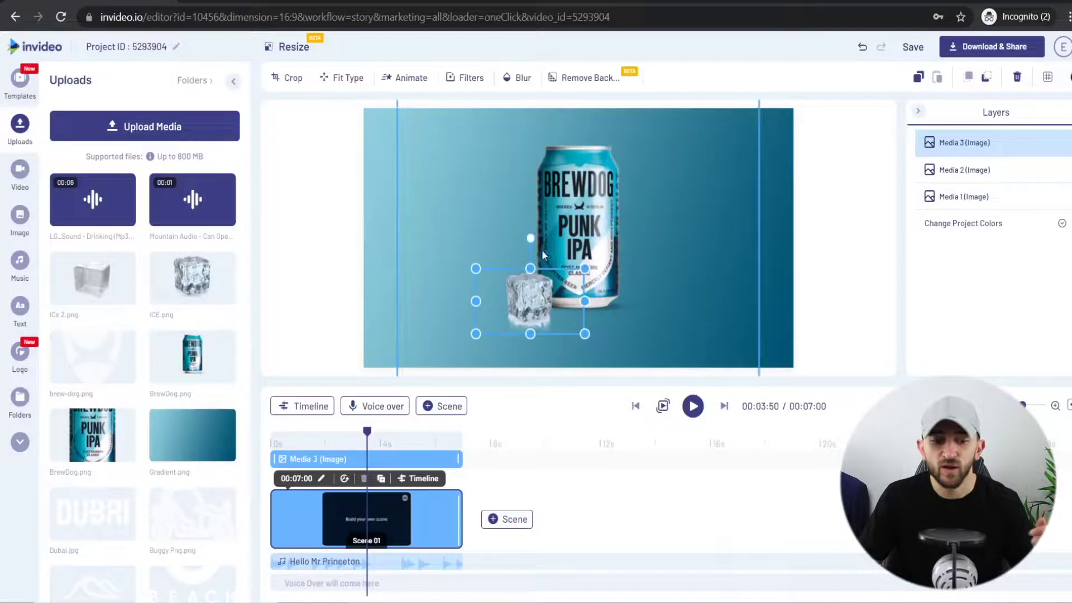
pyautogui.moveTo(542, 235); pyautogui.dragTo(541, 235)
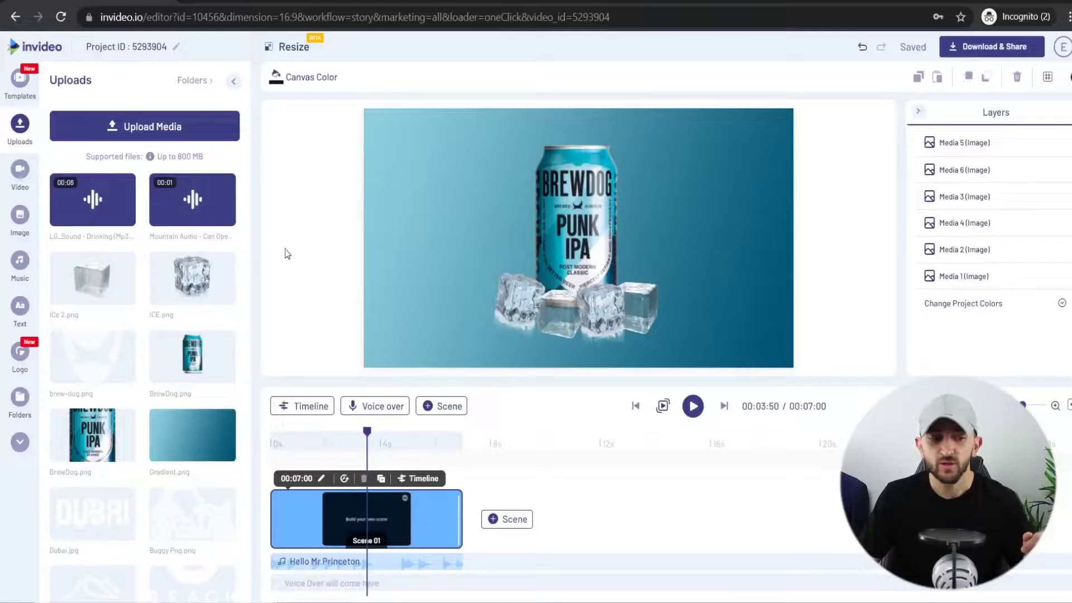
# - Add a heading reading 'OUR FRESH NEW TASTE' over the can at font size 88
pyautogui.click(31, 312)
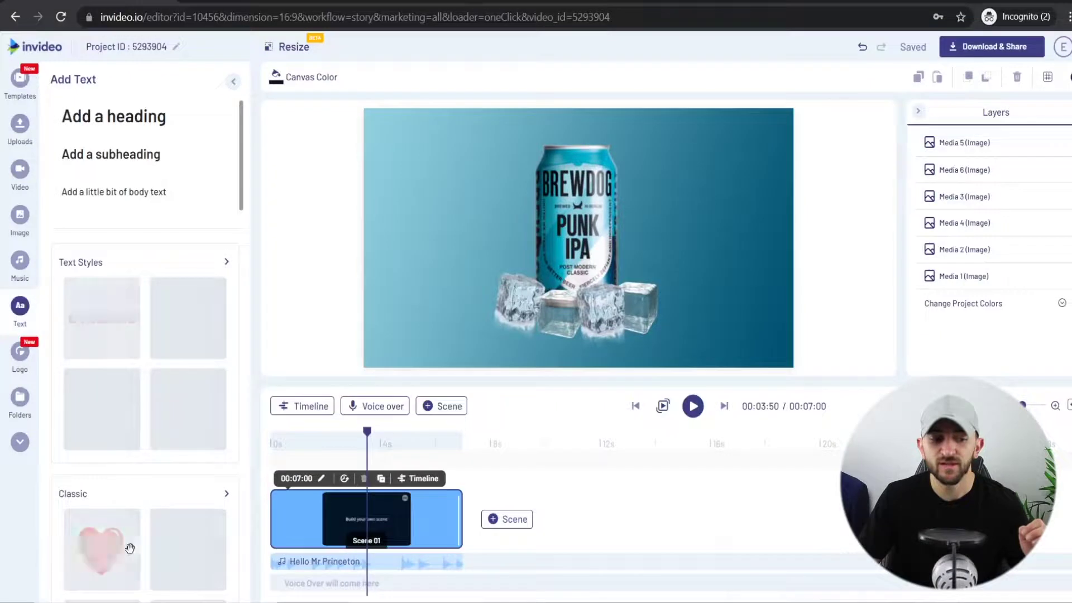
pyautogui.click(123, 126)
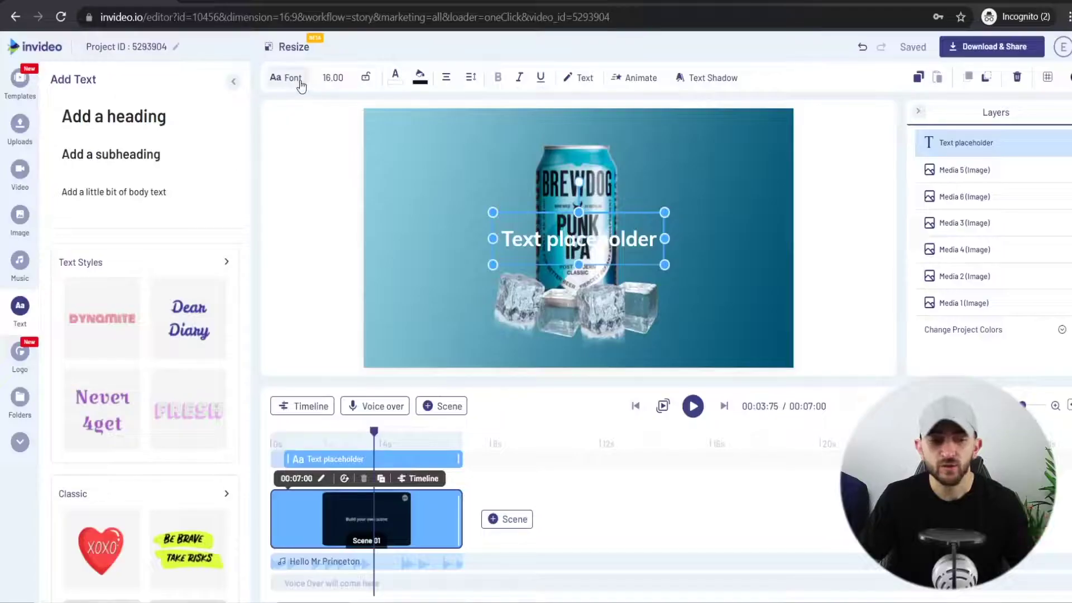
pyautogui.click(301, 85)
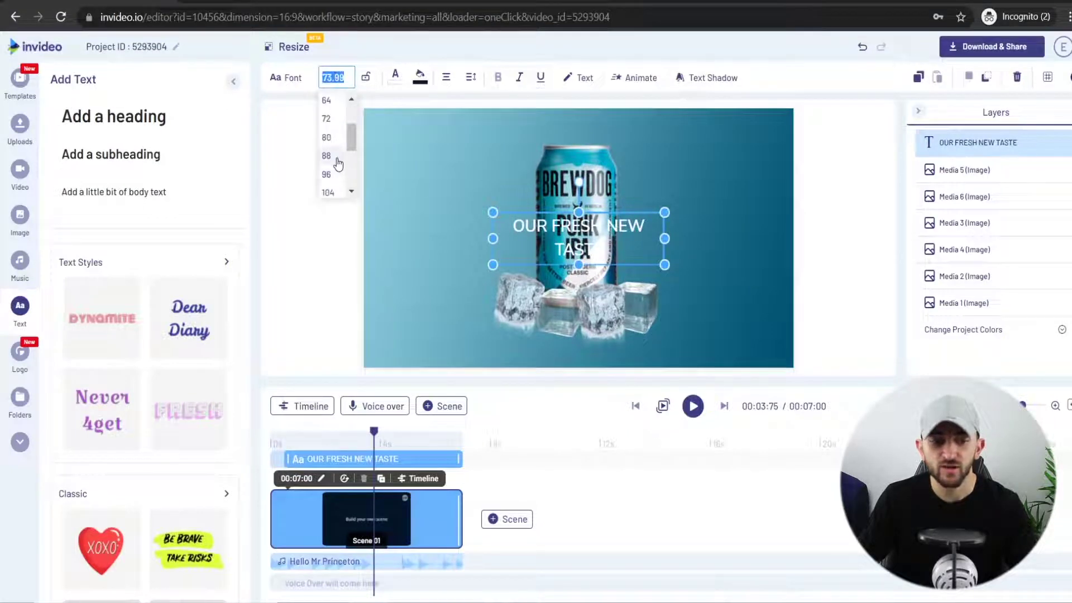
pyautogui.click(327, 156)
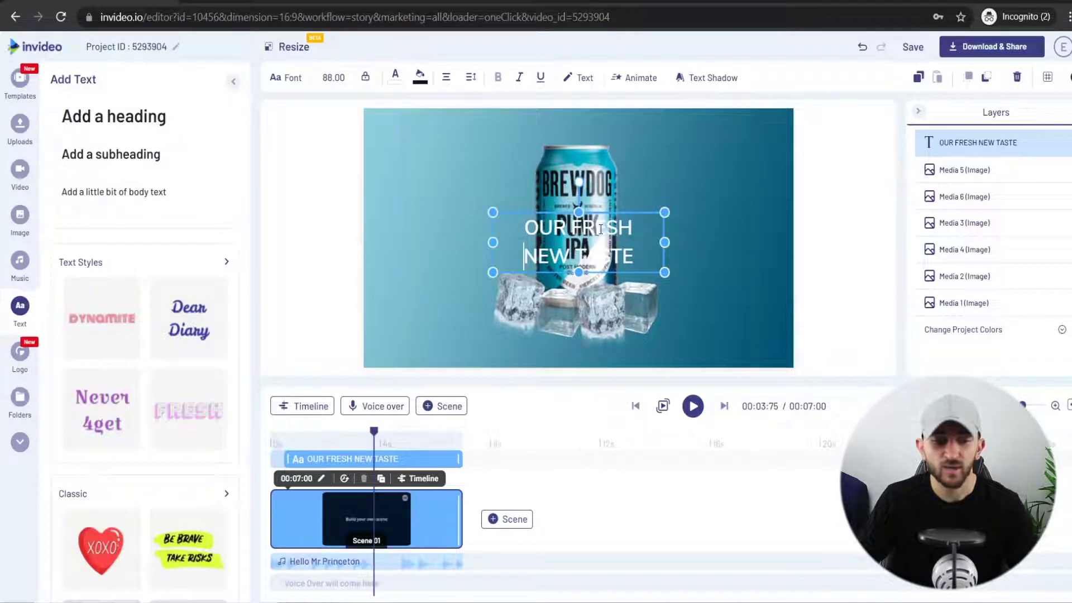
pyautogui.click(832, 249)
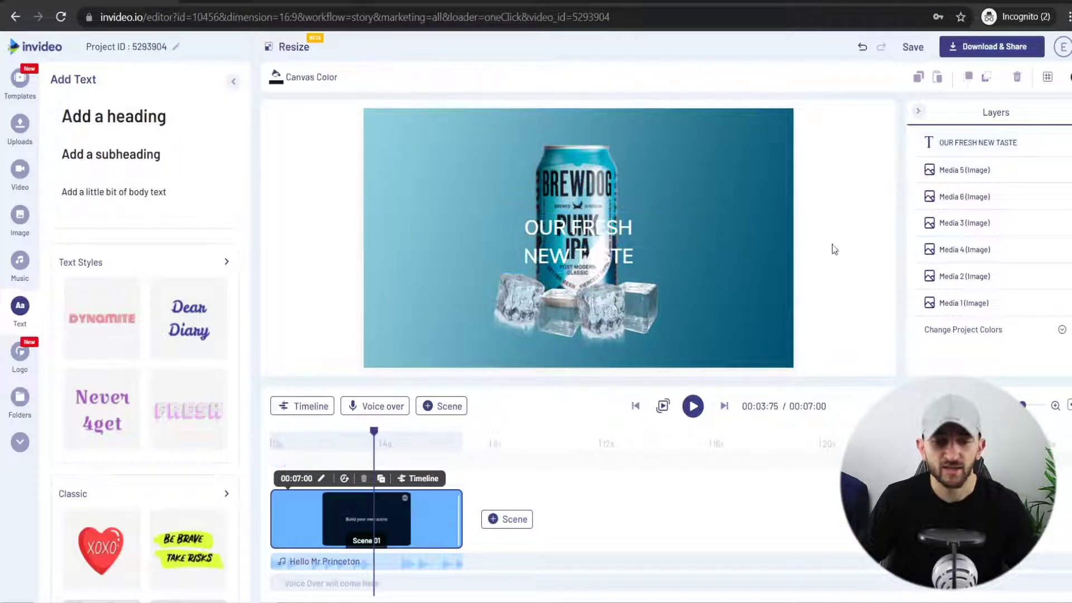
# - Move the 'OUR FRESH NEW TASTE' heading to the right side of the can
pyautogui.moveTo(589, 249); pyautogui.dragTo(684, 229)
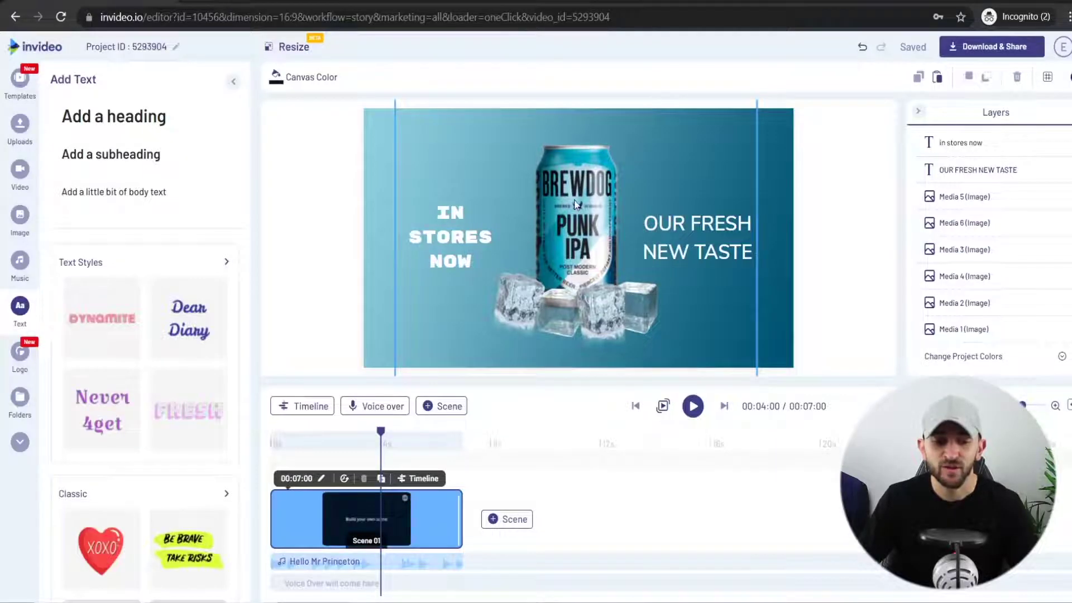
# - Give the gradient background a fade-from-up entrance and view its in-place animation list
pyautogui.click(555, 204)
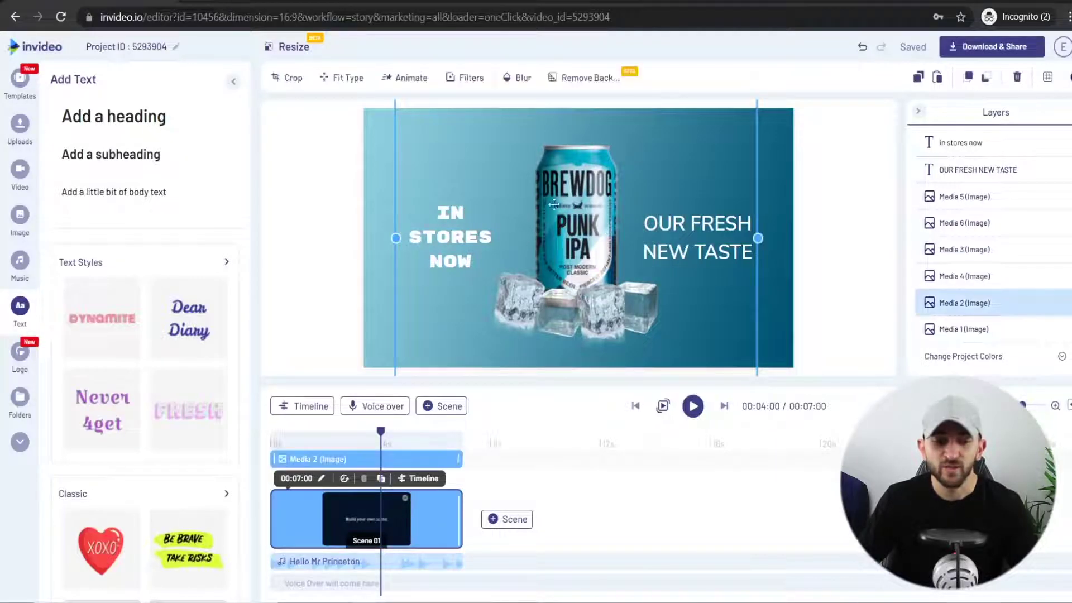
pyautogui.click(417, 83)
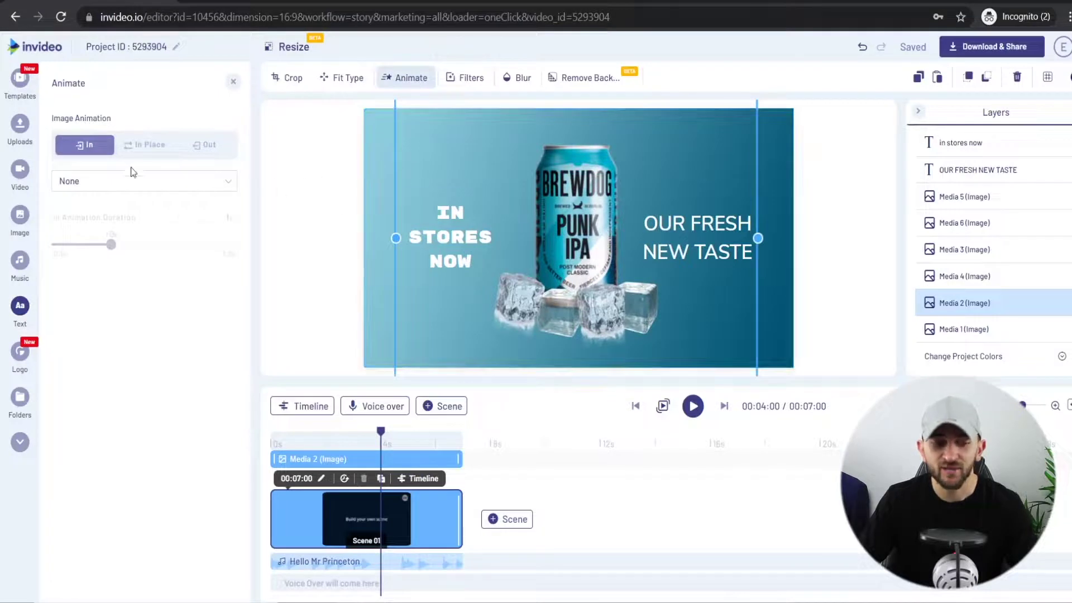
pyautogui.click(110, 184)
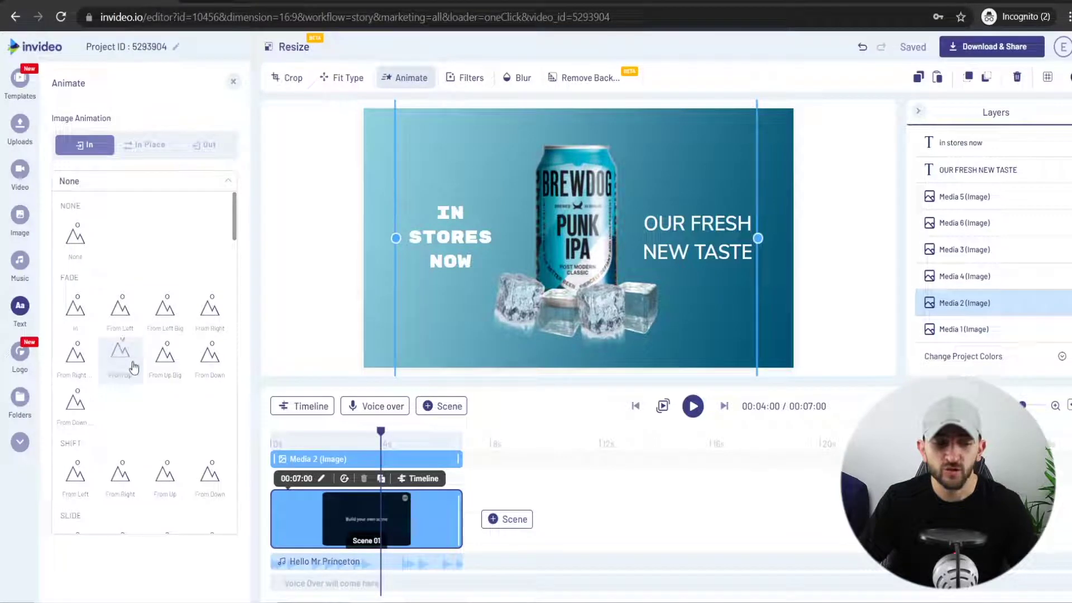
pyautogui.click(117, 367)
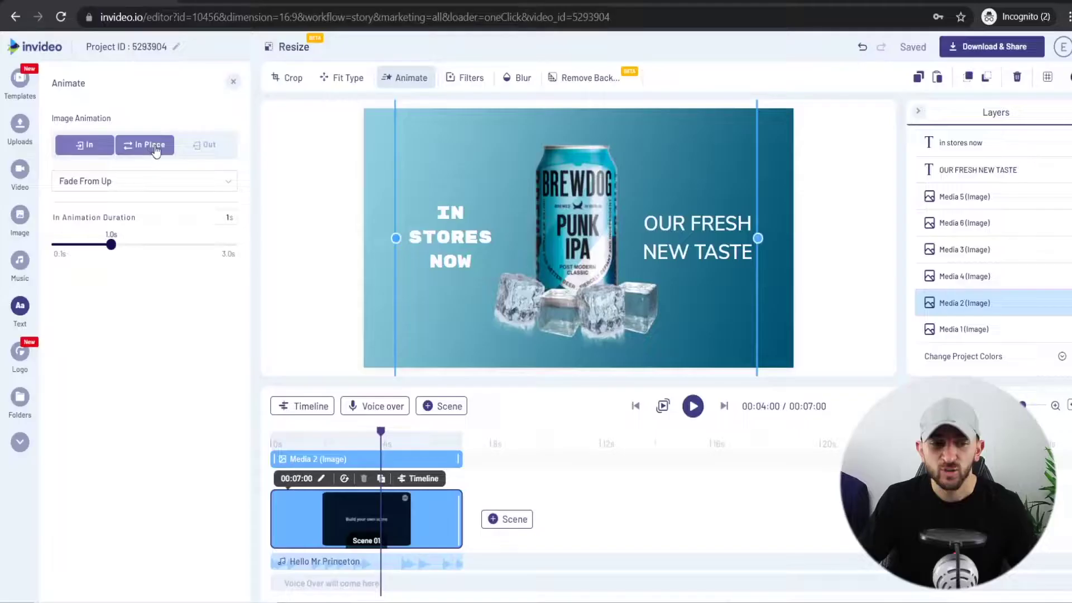
pyautogui.click(156, 149)
pyautogui.click(106, 182)
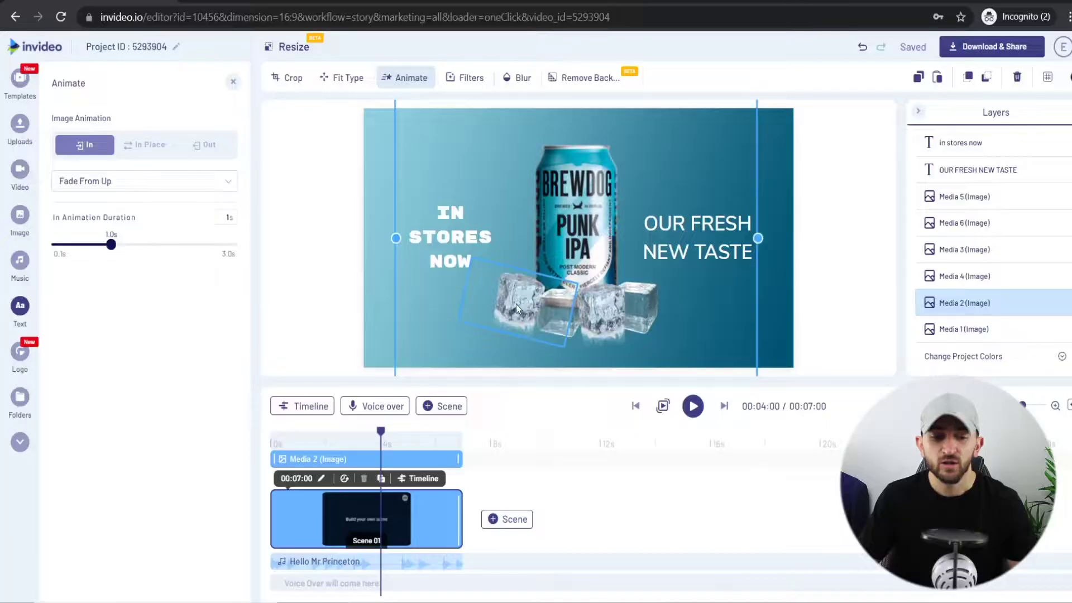
# - Make one ice-cube image fly in from the left and the other from the right
pyautogui.click(504, 300)
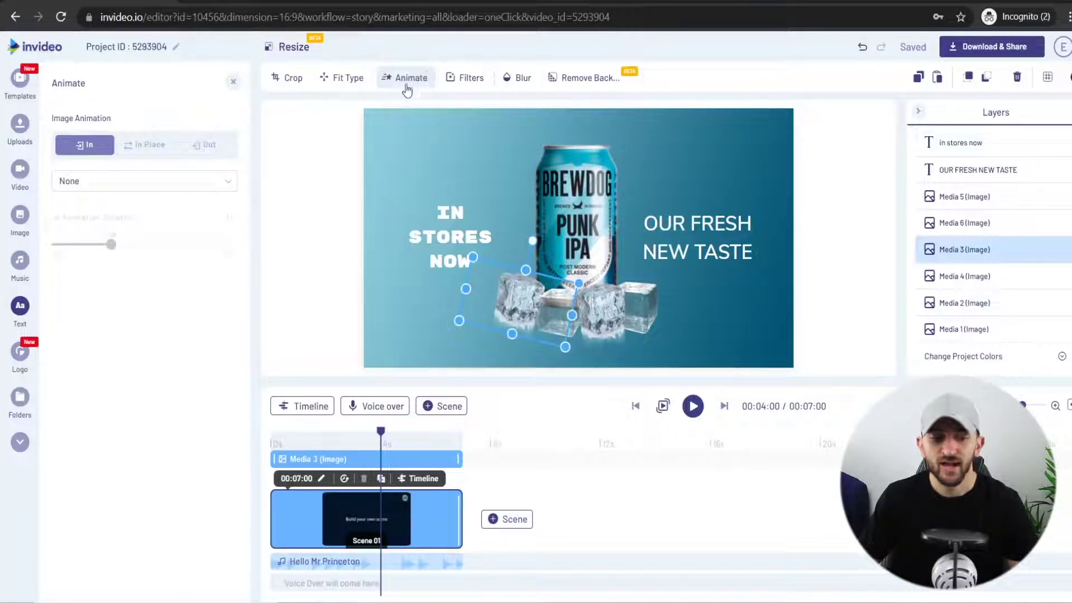
pyautogui.click(101, 180)
pyautogui.scroll(-10, 140, 268)
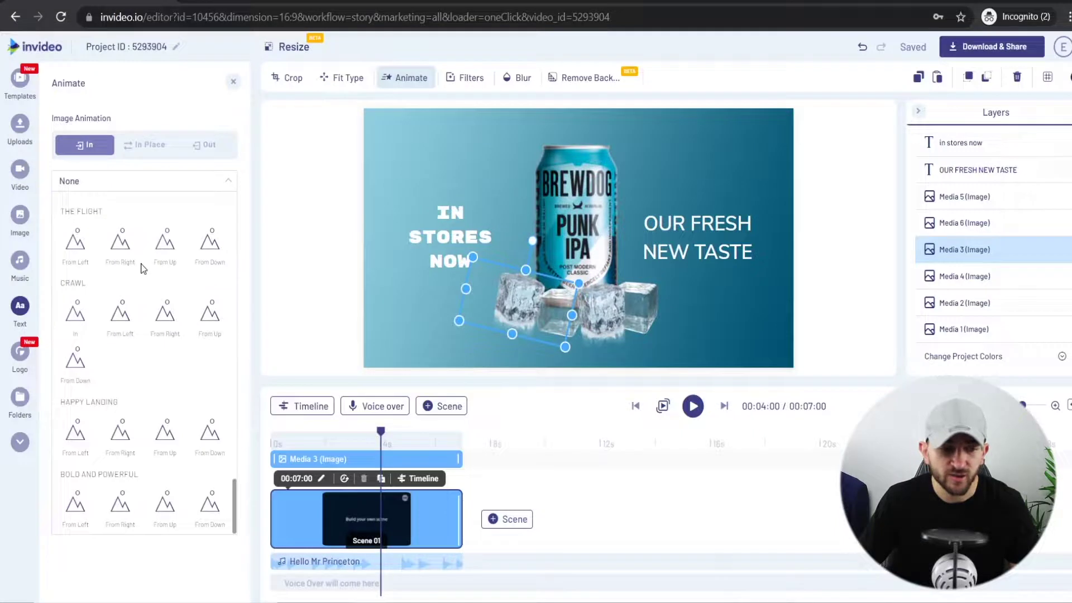
pyautogui.click(74, 245)
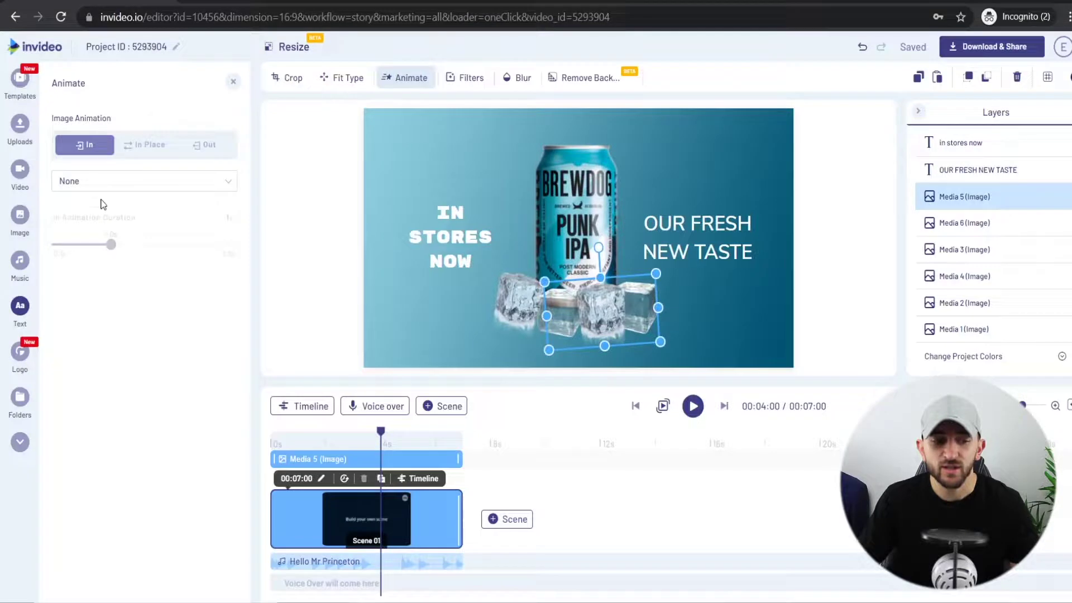
pyautogui.click(108, 186)
pyautogui.scroll(-10, 134, 346)
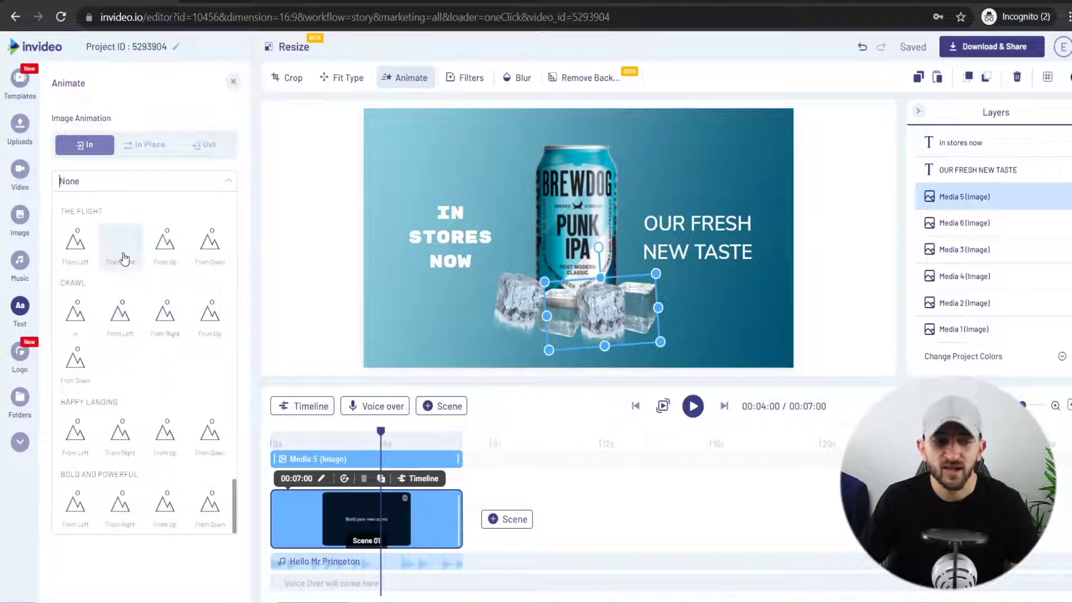
pyautogui.click(122, 248)
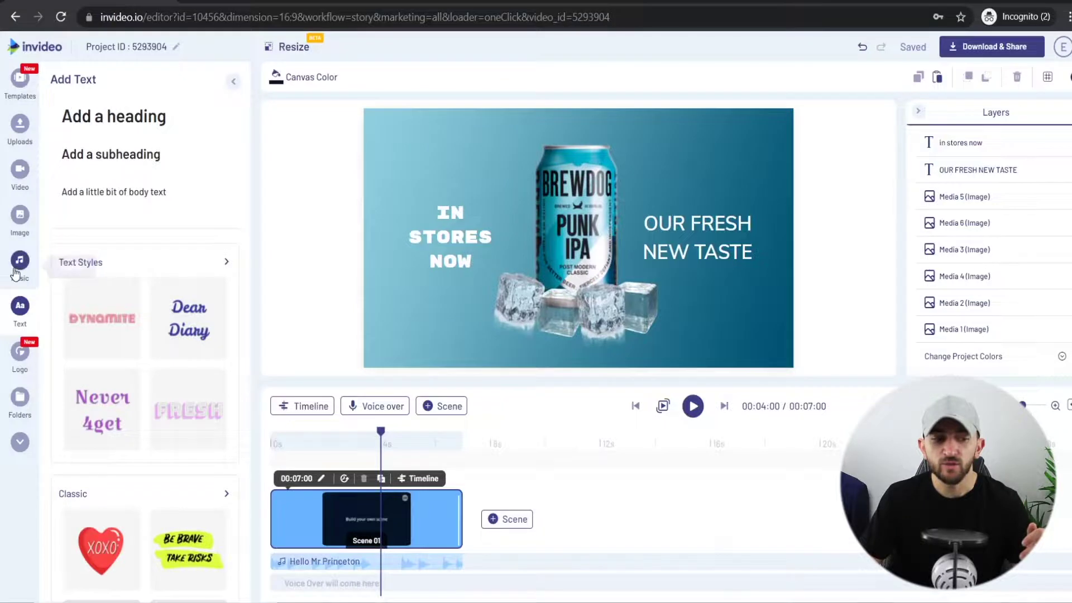
# - Bring up the InVideo music library to look for cool tracks
pyautogui.click(19, 261)
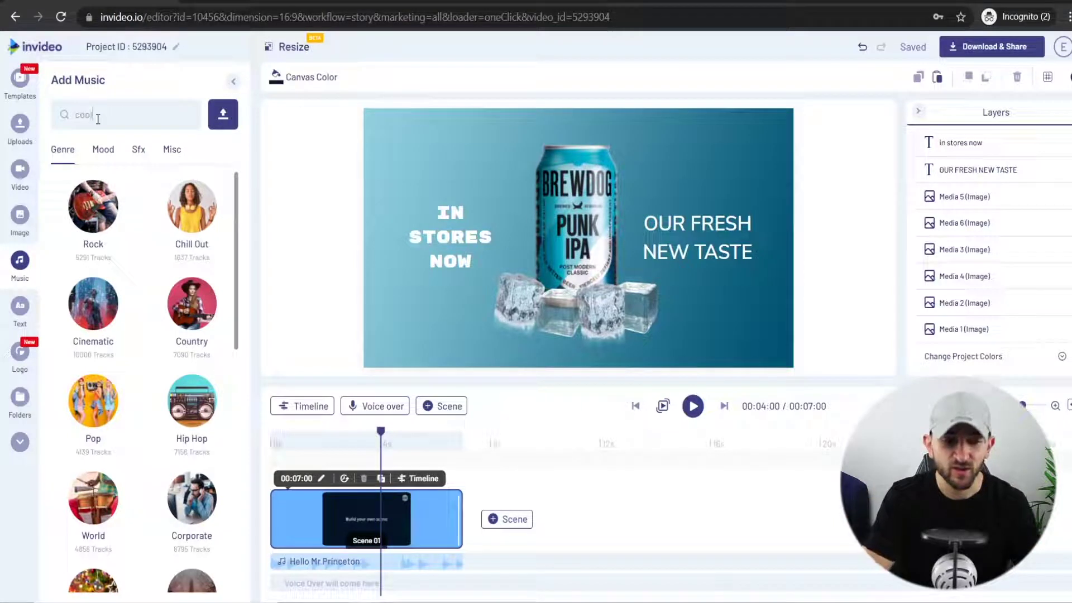
# - Run the 'cool' music search and swap the background music for Rocking Cool Advert
pyautogui.press('Return')
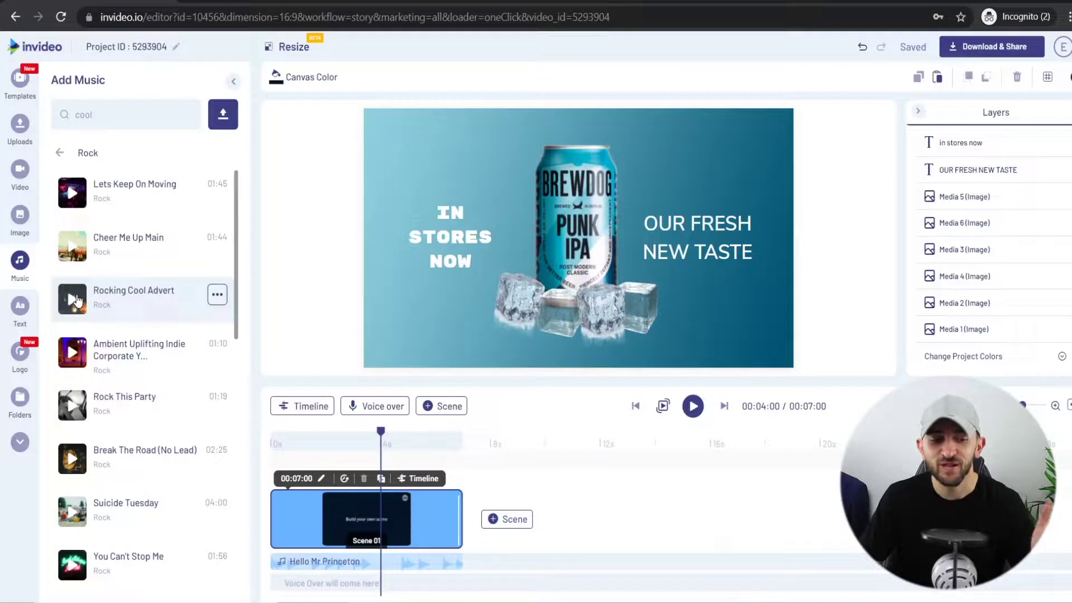
pyautogui.click(217, 297)
pyautogui.click(239, 318)
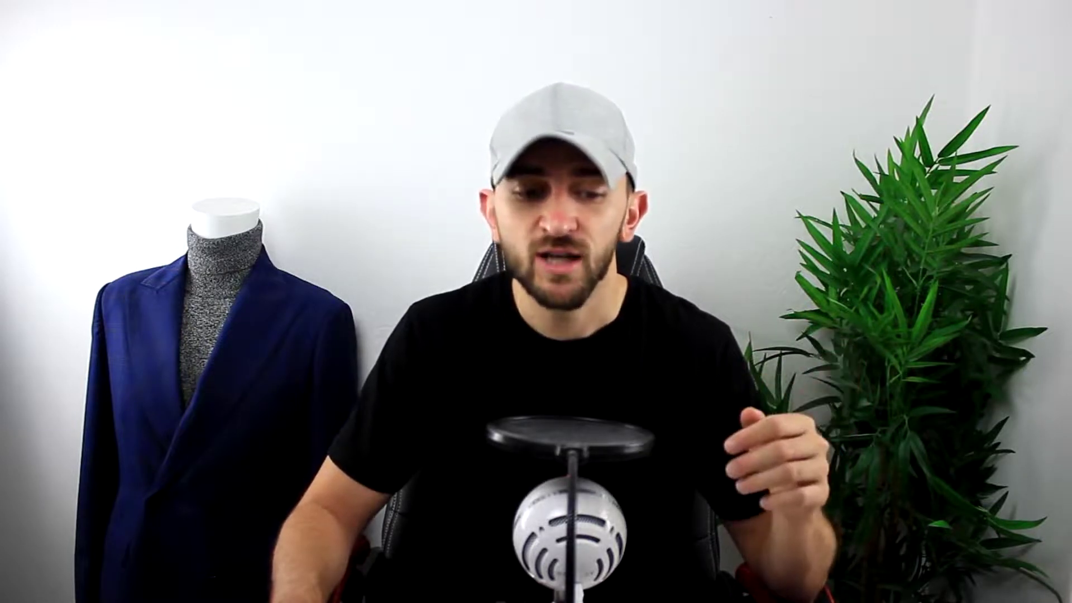
# - Add the uploaded Mountain Audio sound from My Uploads as a voice-over clip, zooming the timeline in
pyautogui.click(375, 406)
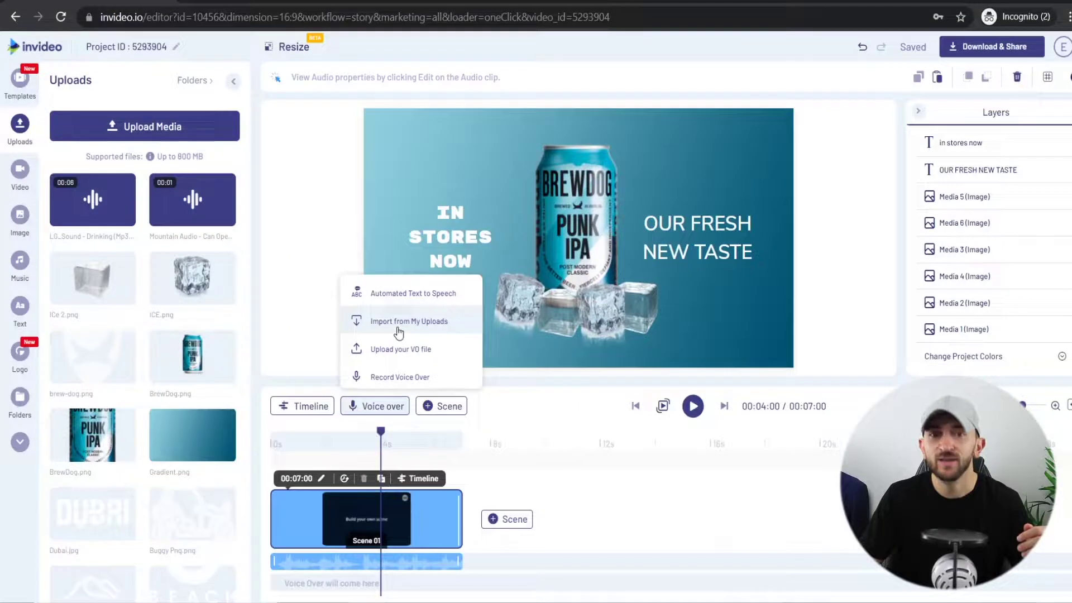
pyautogui.click(398, 332)
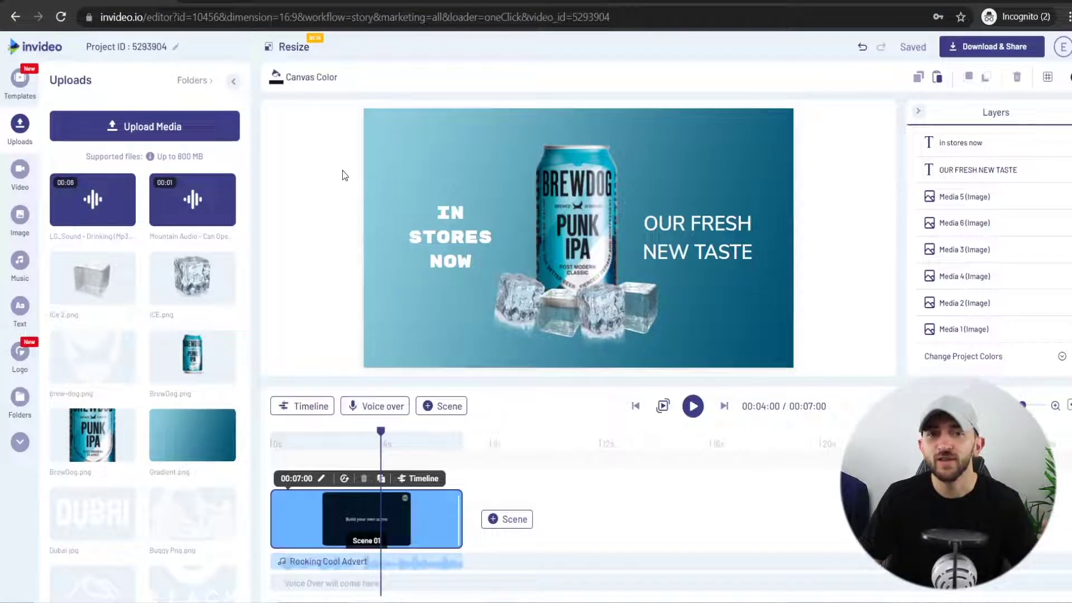
pyautogui.click(226, 183)
pyautogui.click(269, 207)
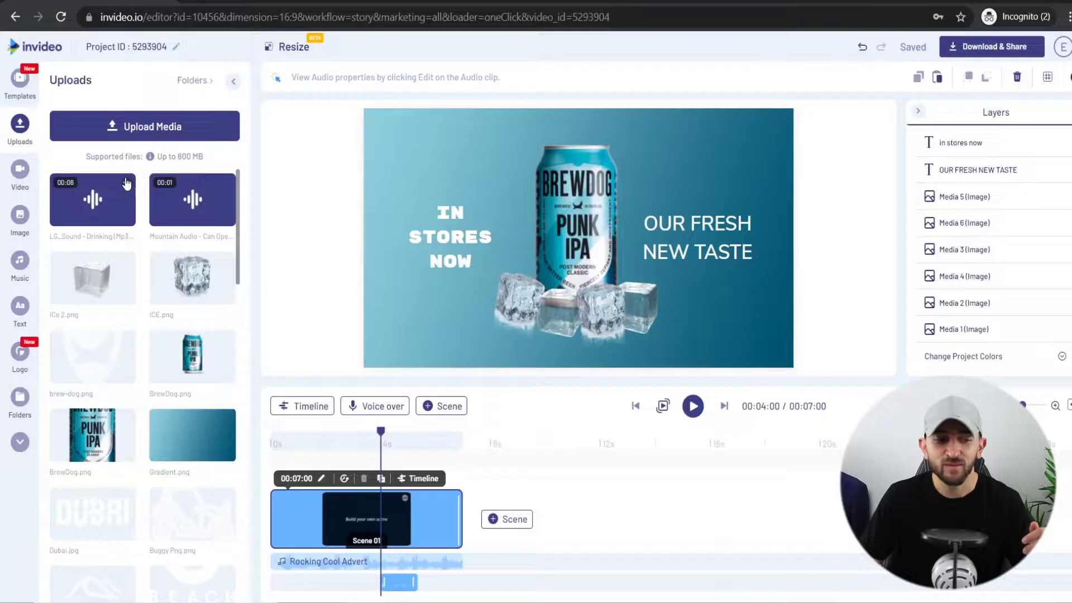
pyautogui.click(127, 182)
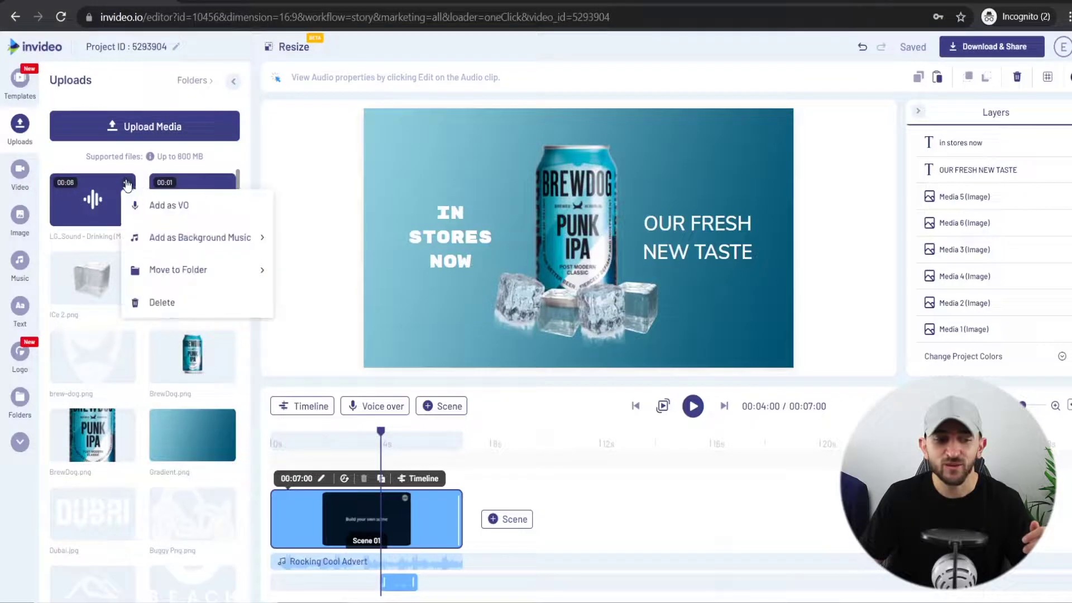
pyautogui.click(153, 216)
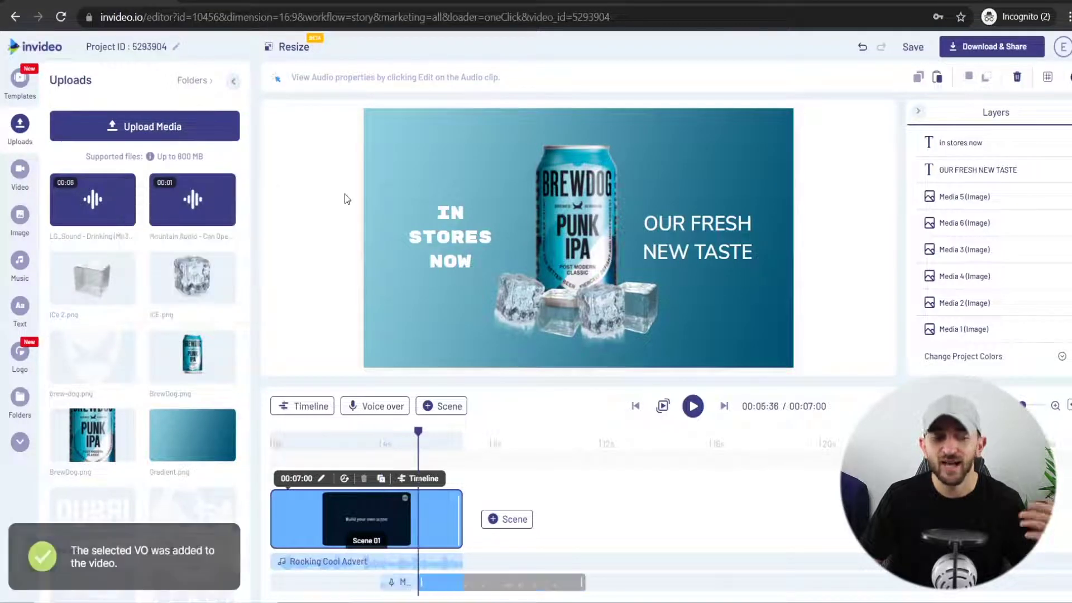
pyautogui.click(1055, 408)
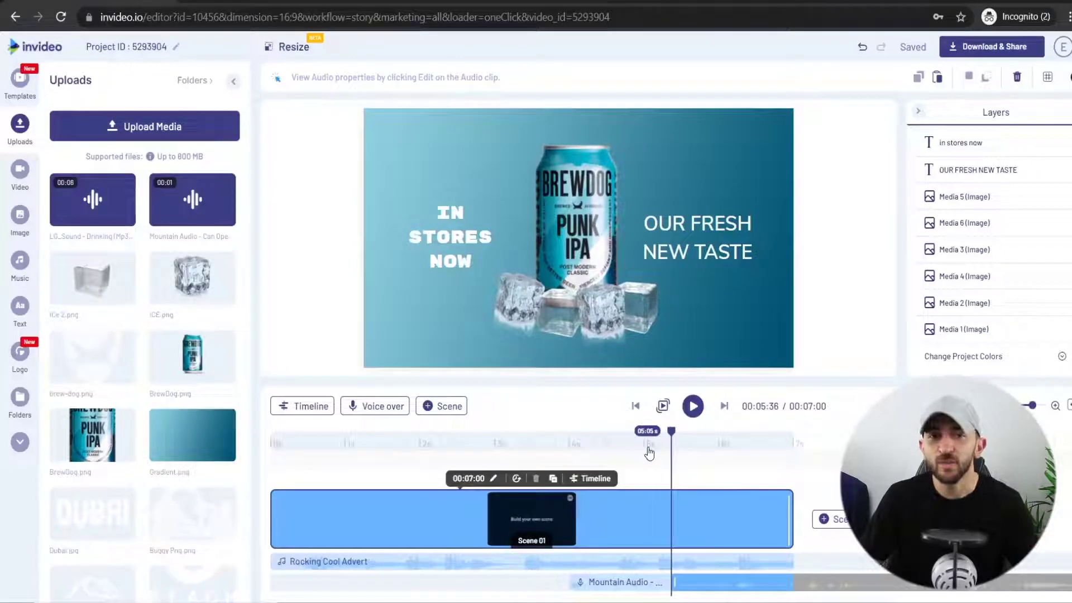
# - Slide the Mountain Audio clip along the VO track to start at 04:93s, then play back to check timing
pyautogui.moveTo(668, 450); pyautogui.dragTo(555, 442)
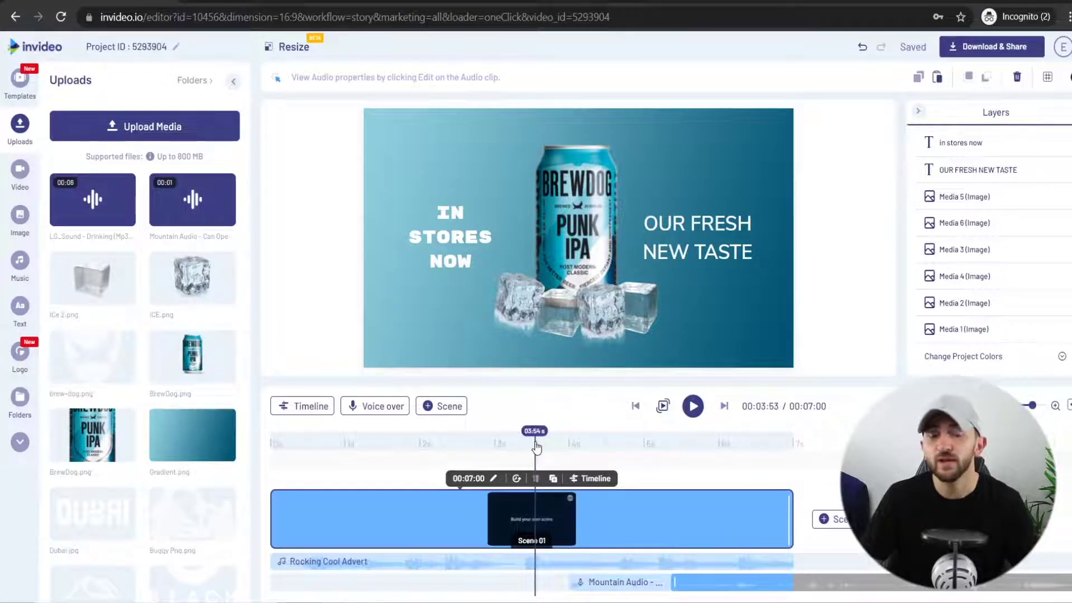
pyautogui.moveTo(536, 446); pyautogui.dragTo(532, 444)
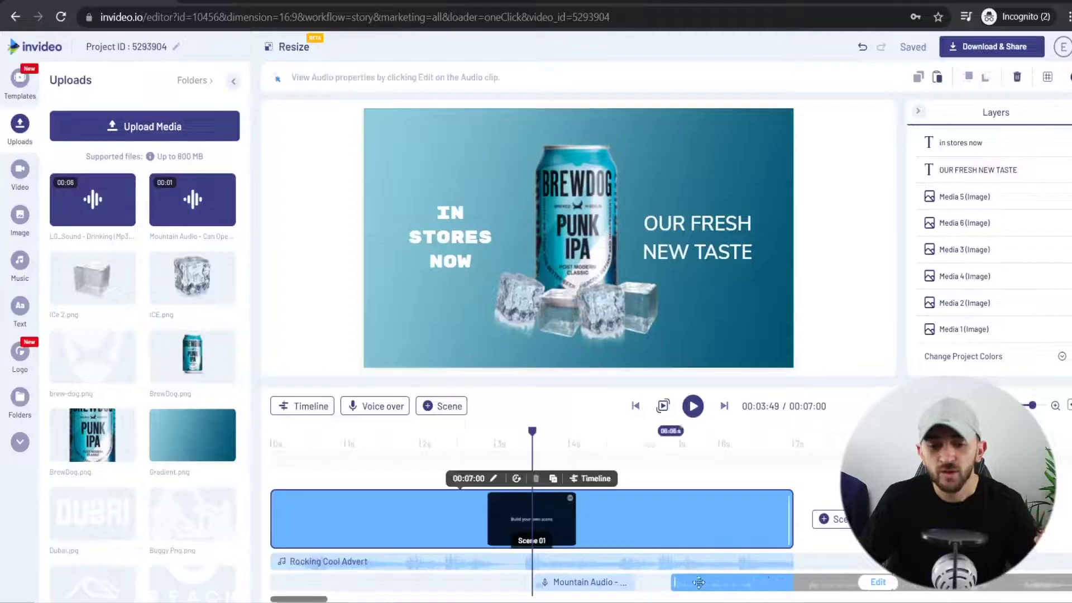
pyautogui.moveTo(698, 583); pyautogui.dragTo(650, 587)
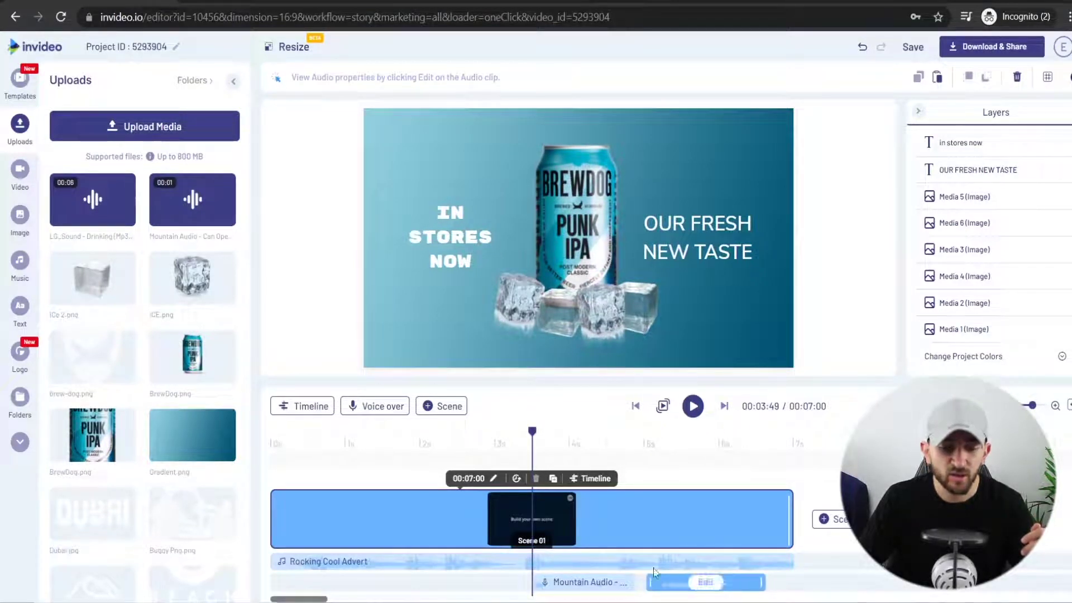
pyautogui.click(669, 446)
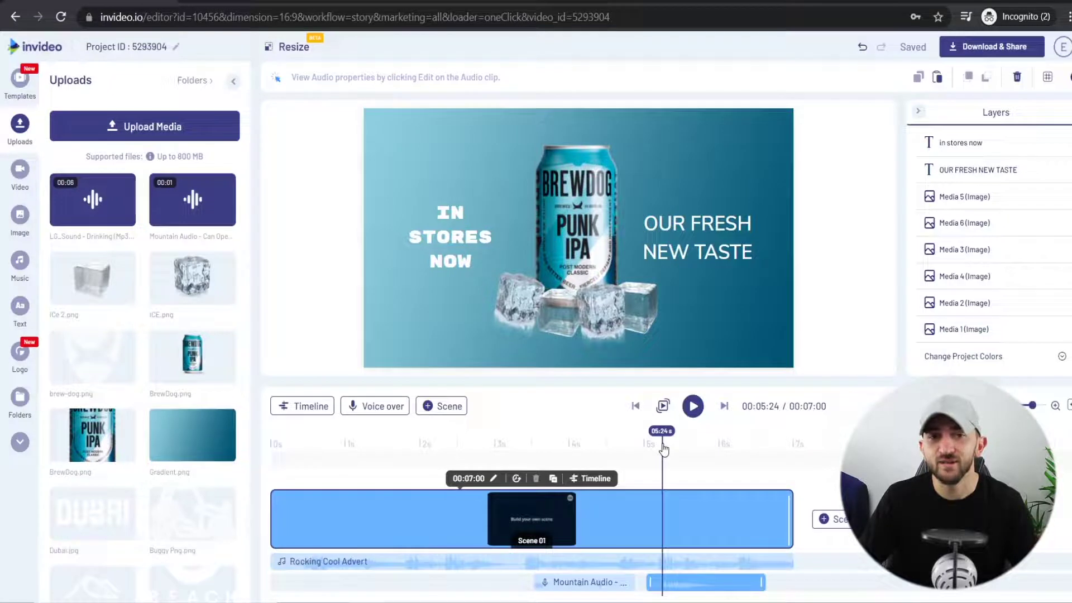
pyautogui.moveTo(648, 582); pyautogui.dragTo(657, 581)
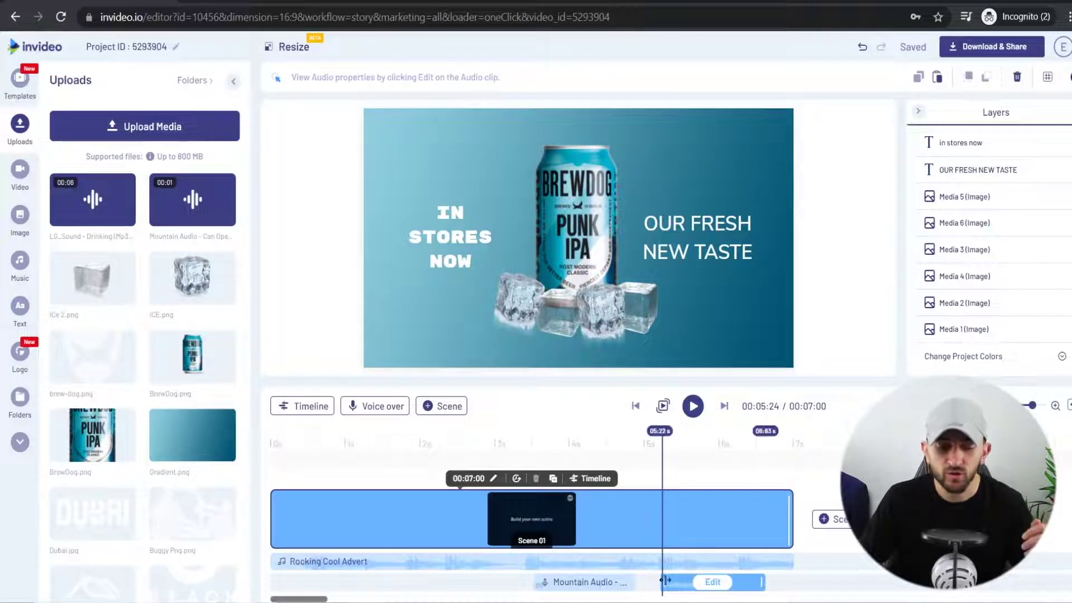
pyautogui.moveTo(666, 583); pyautogui.dragTo(659, 583)
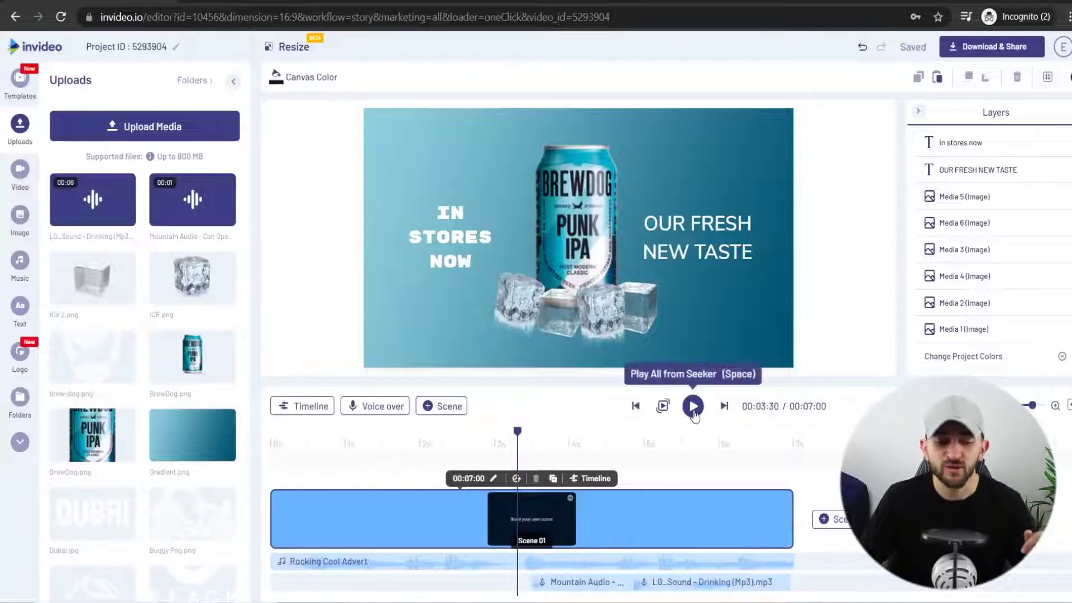
pyautogui.click(693, 408)
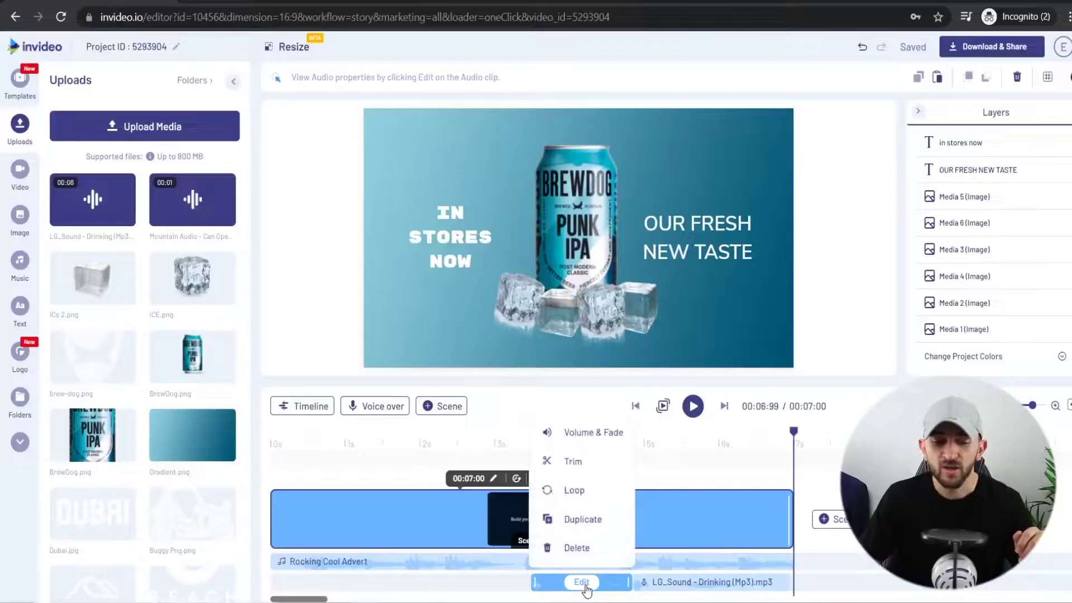
# - Open the Volume & Fade settings for the Mountain Audio clip
pyautogui.click(598, 441)
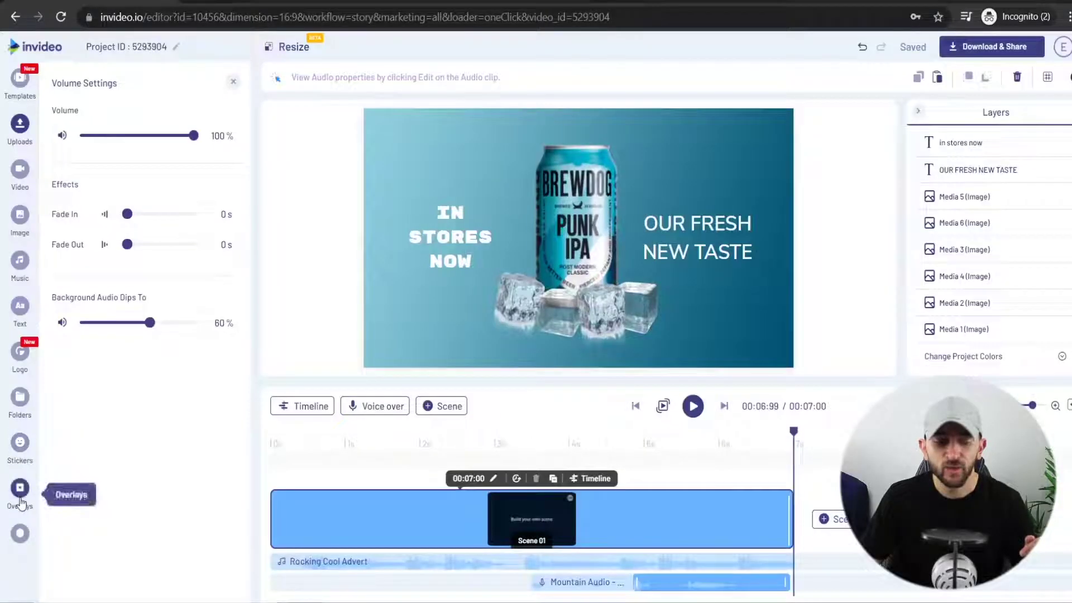
# - Open the Overlays library and scroll down to the dark particle and smoke effects
pyautogui.click(20, 499)
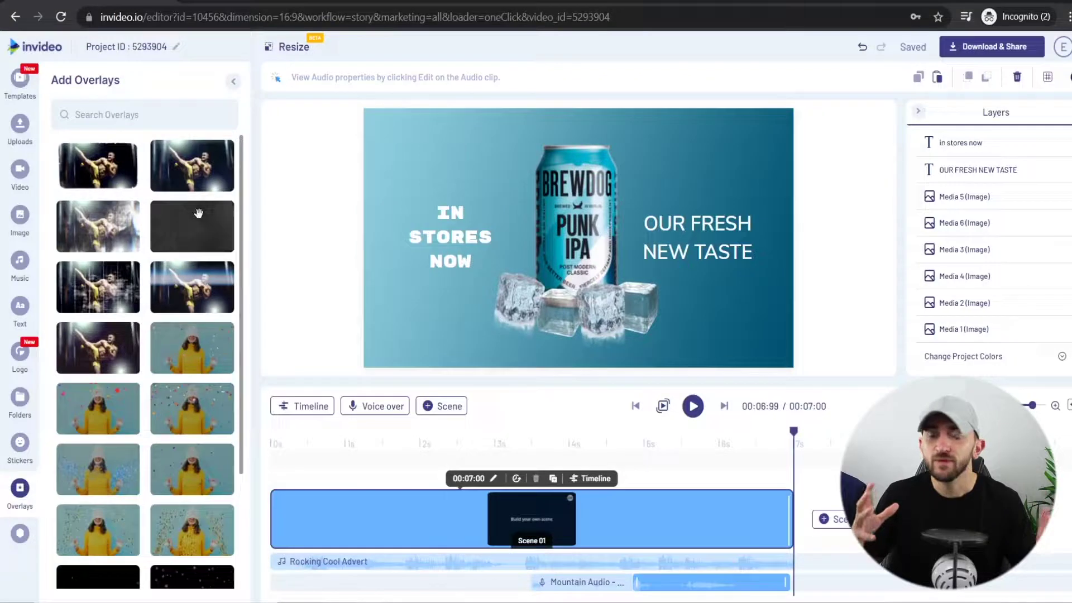
pyautogui.scroll(-2, 202, 295)
pyautogui.scroll(-3, 203, 357)
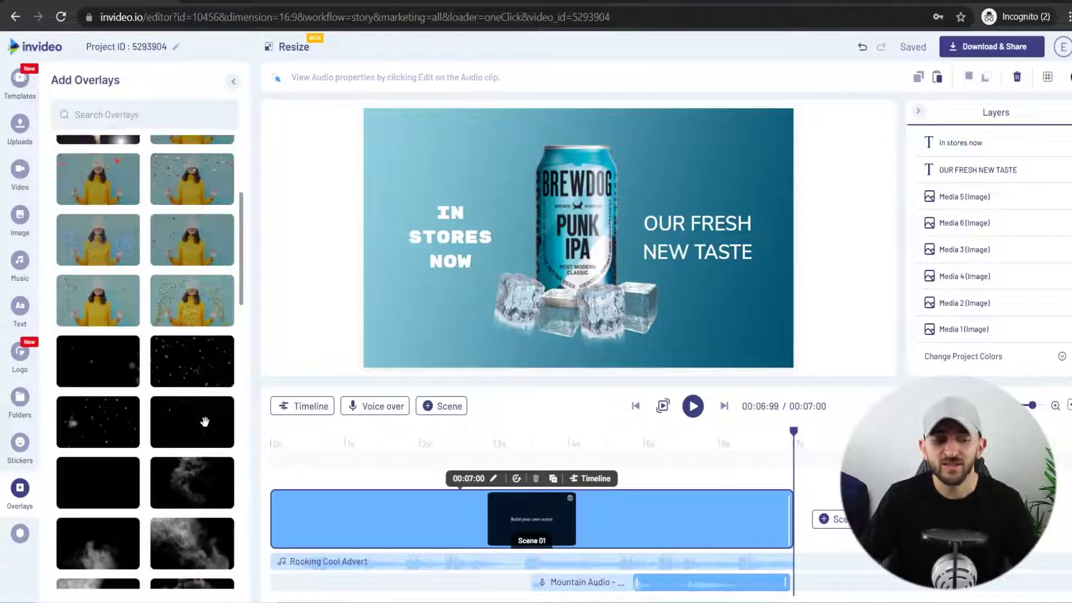